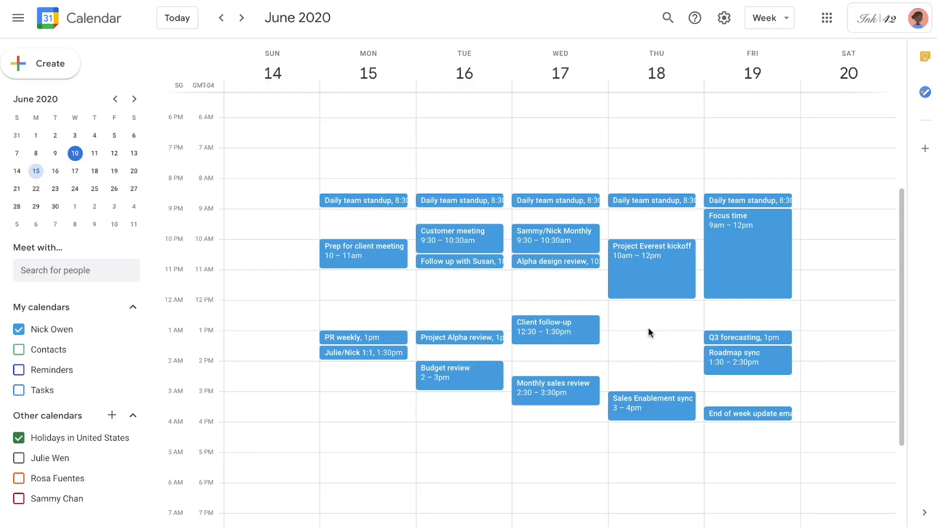
# Create a June 18, 1:00–2:00pm event titled "Super-Important All-hands Meeting" with the description "This all-company meeting is very important.".
pyautogui.moveTo(634, 333); pyautogui.dragTo(636, 355)
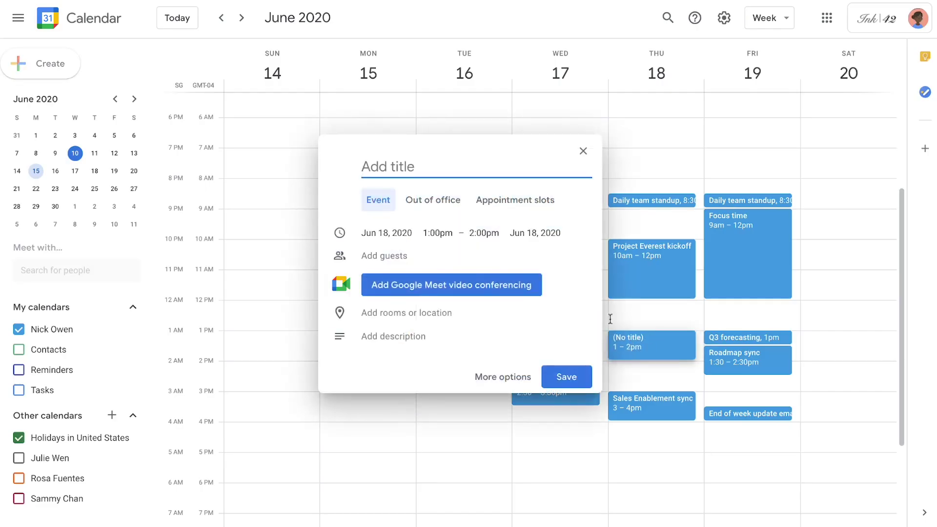
pyautogui.write('Super-Important All-hands Meeting')
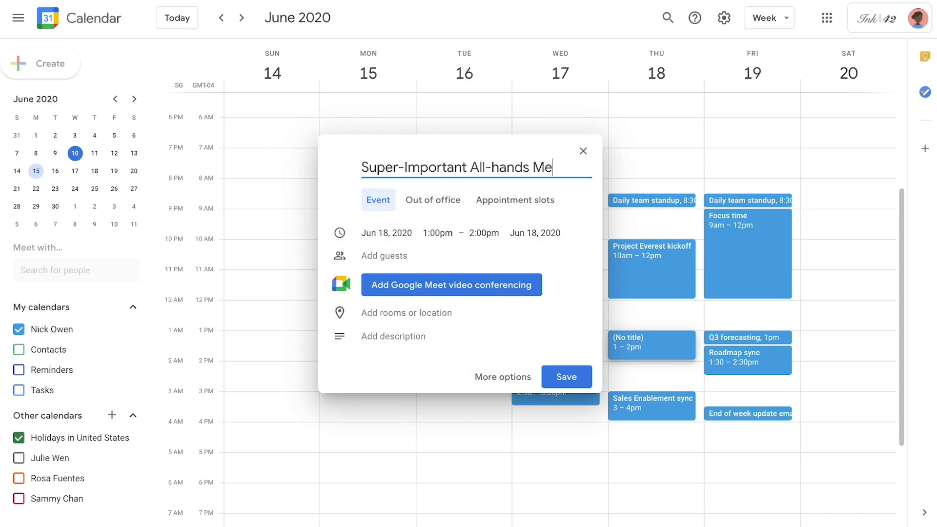
pyautogui.click(403, 344)
pyautogui.write('This ')
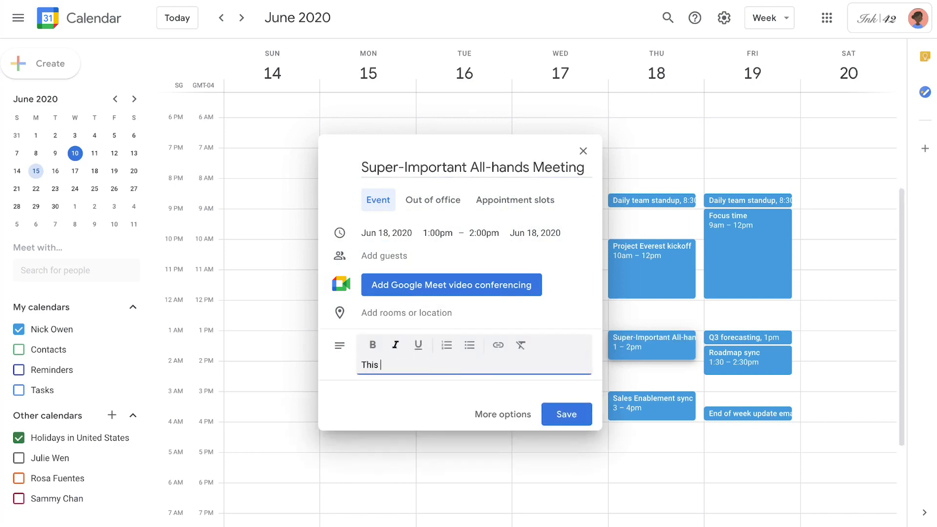
pyautogui.write('all-company meeting is very important.')
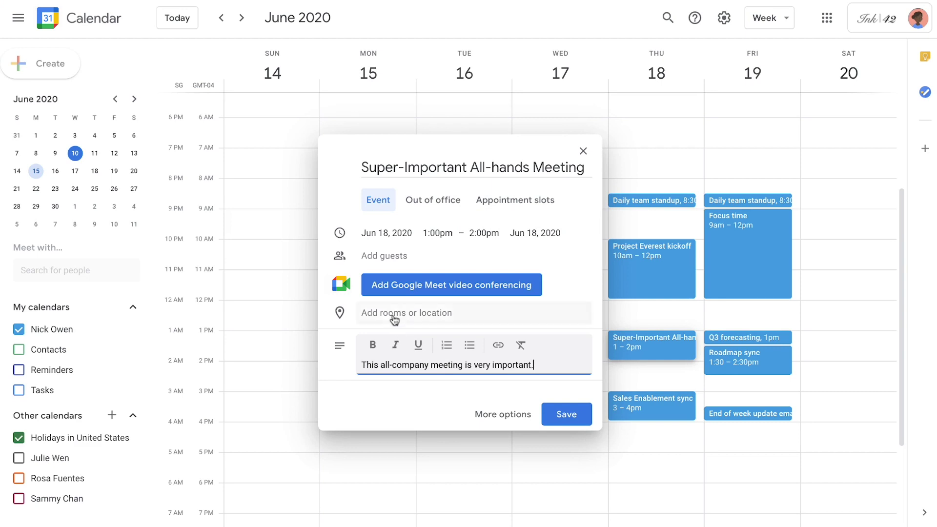
# Add Google Meet video conferencing to the all-hands event and enable a live stream in its full conference details.
pyautogui.click(398, 289)
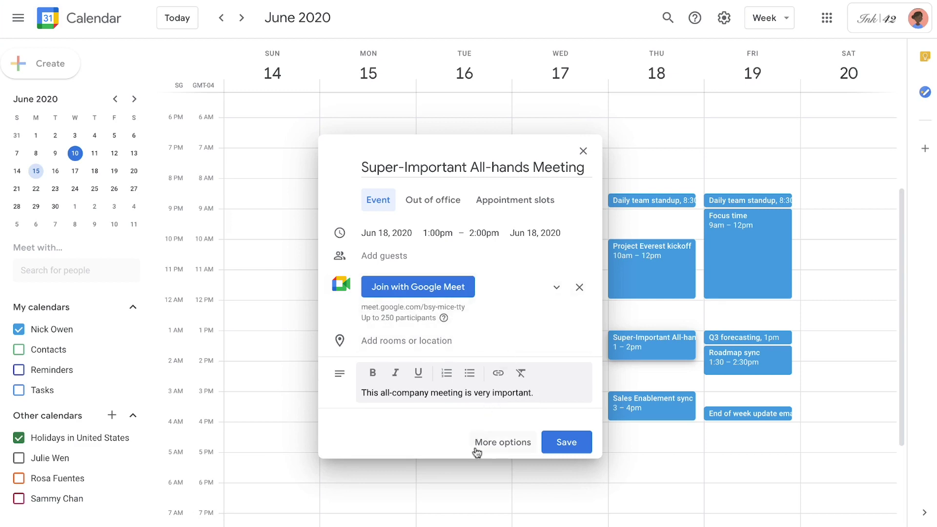
pyautogui.click(494, 443)
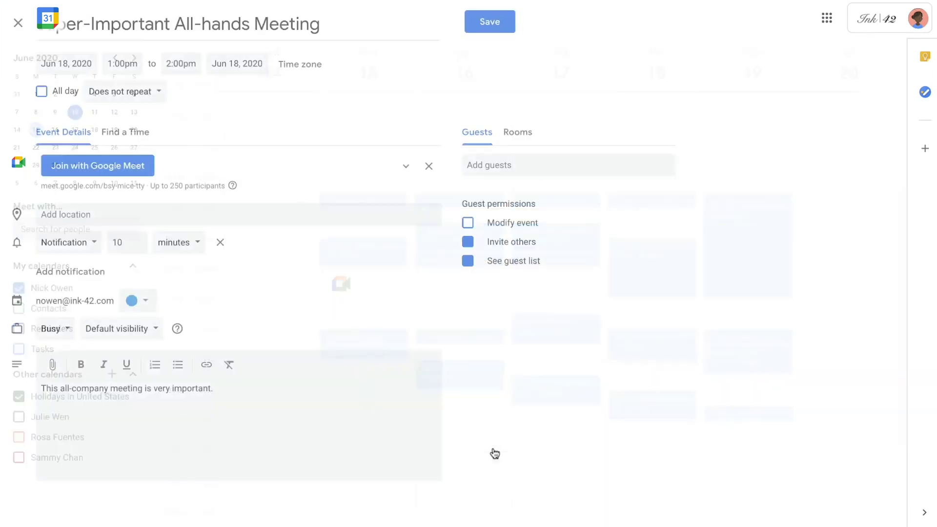
pyautogui.click(400, 172)
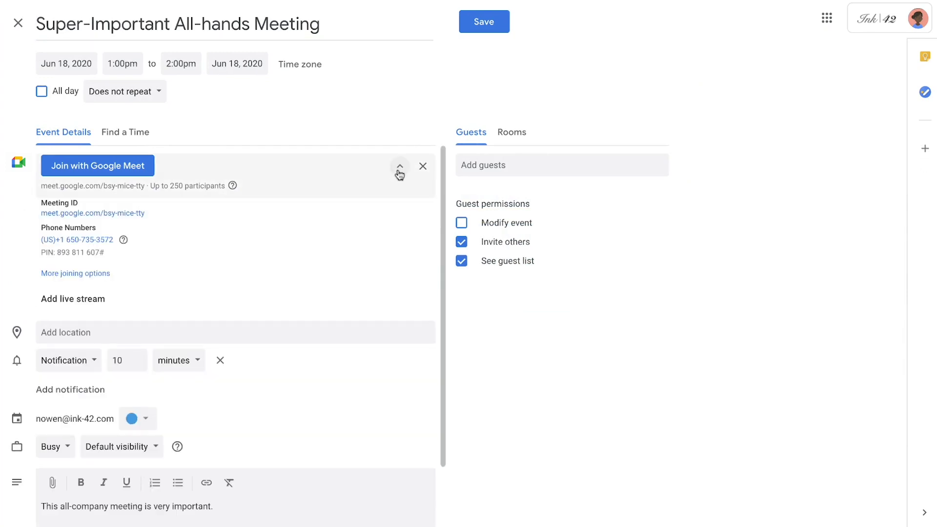
pyautogui.click(67, 299)
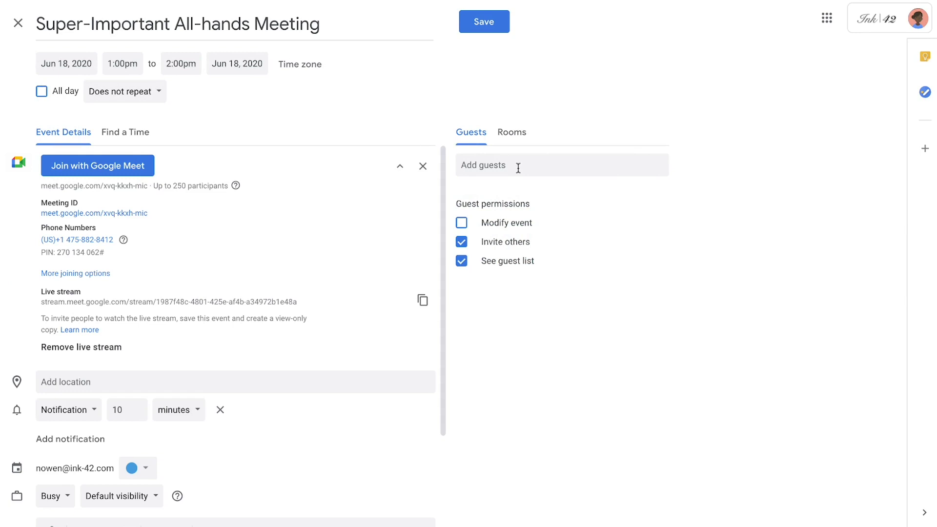
# Invite the two presenting colleagues as guests to the all-hands event and save it.
pyautogui.click(519, 168)
pyautogui.write('j')
pyautogui.press('Return')
pyautogui.write('d')
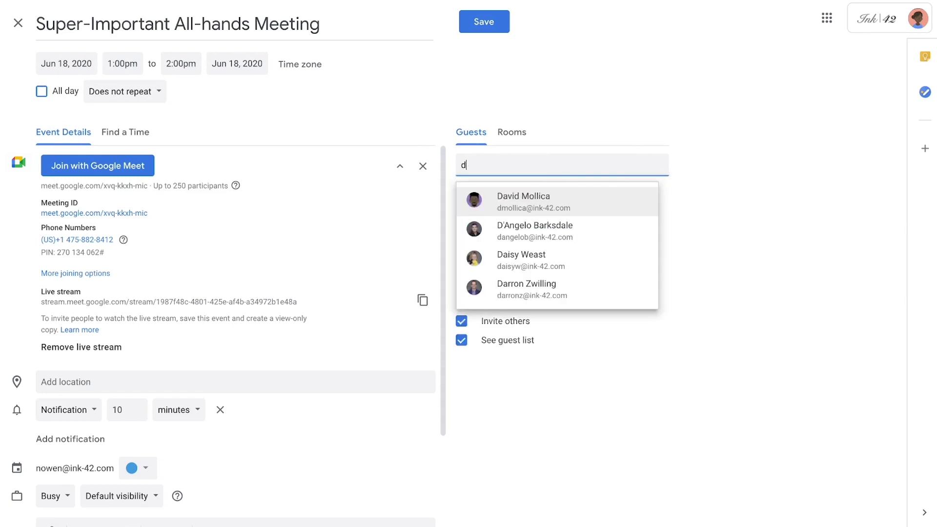
pyautogui.press('Return')
pyautogui.hotkey('ctrl', 's')
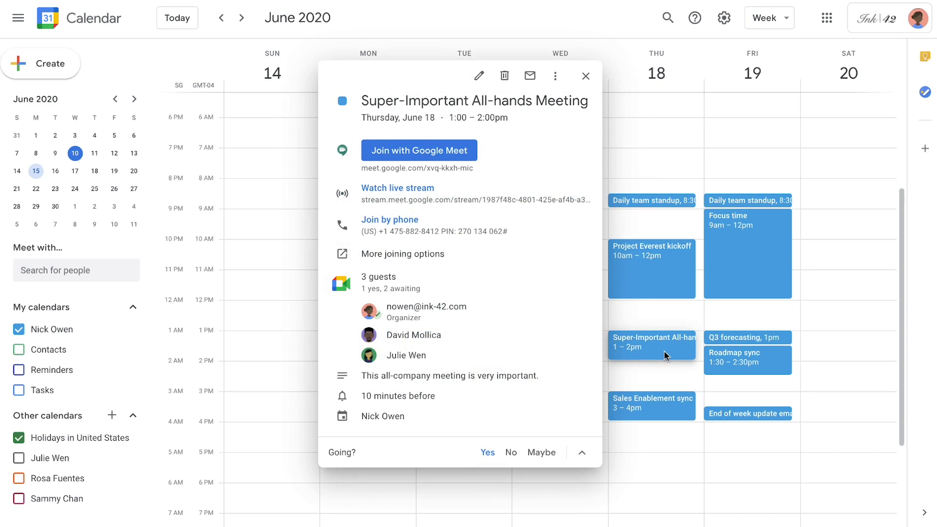
# Create a view-only event from the meeting, inviting Everyone on Ink-42 and adding "Please join us for this livestream event" to the description.
pyautogui.click(552, 75)
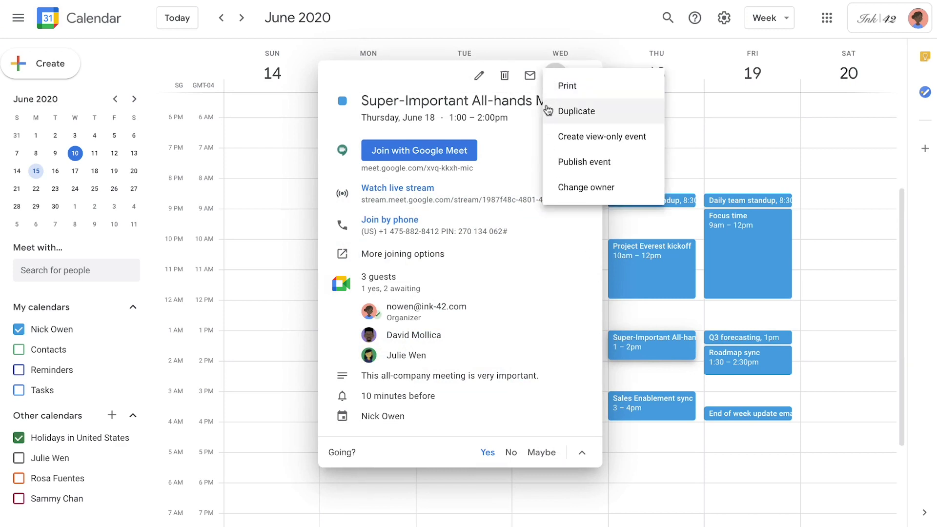
pyautogui.click(611, 143)
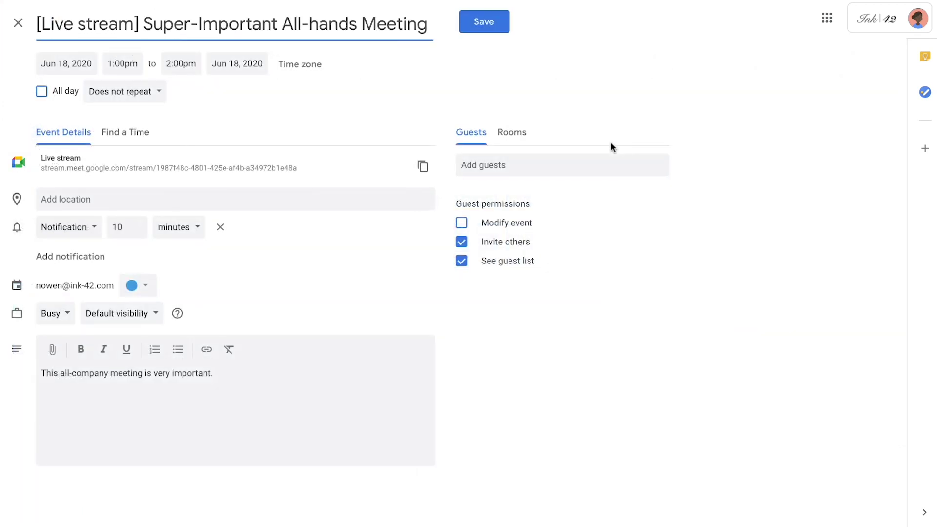
pyautogui.click(611, 165)
pyautogui.write('every')
pyautogui.press('Return')
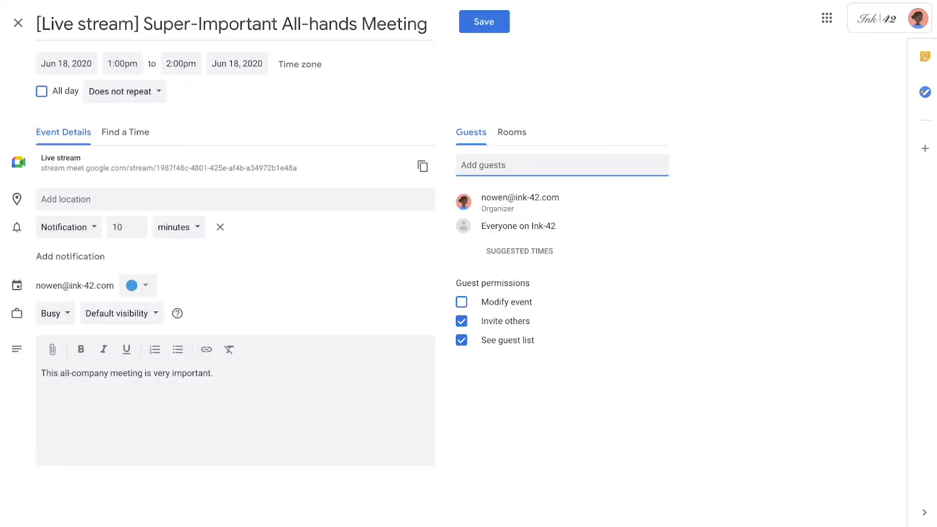
pyautogui.click(249, 382)
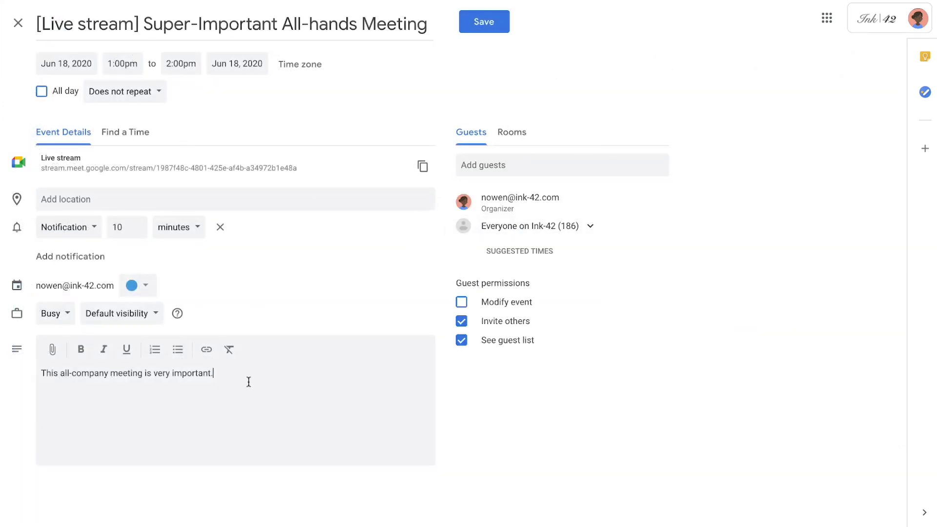
pyautogui.write('Please join us for this livestream event')
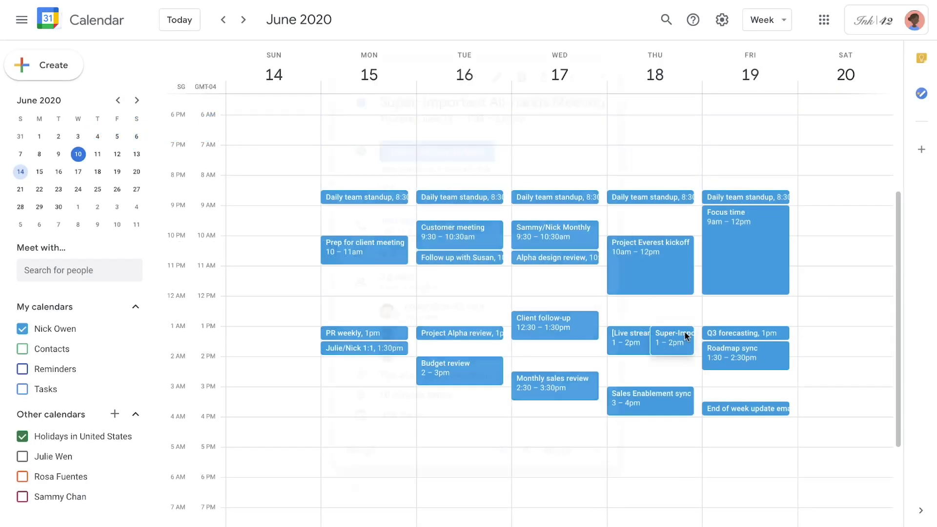
# Join the all-hands event in Google Meet and start the scheduled live stream.
pyautogui.click(400, 149)
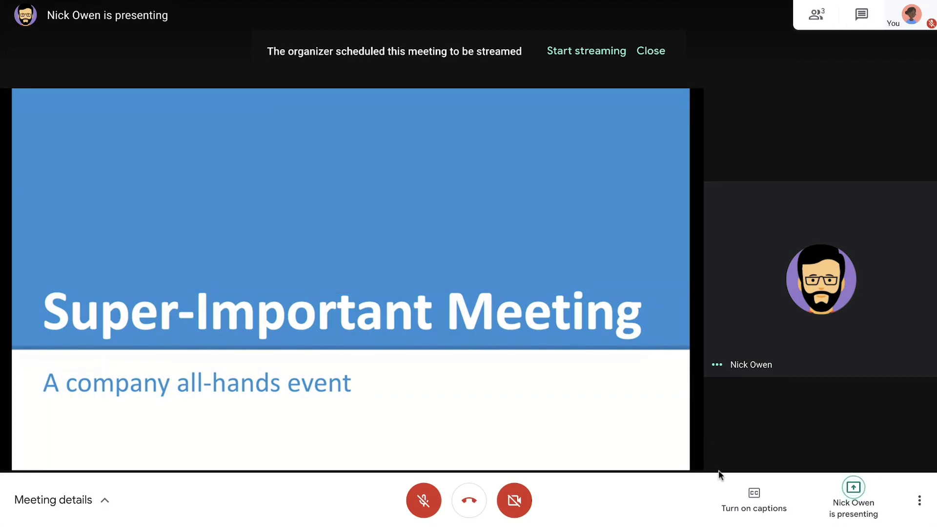
pyautogui.moveTo(730, 244)
pyautogui.click(574, 58)
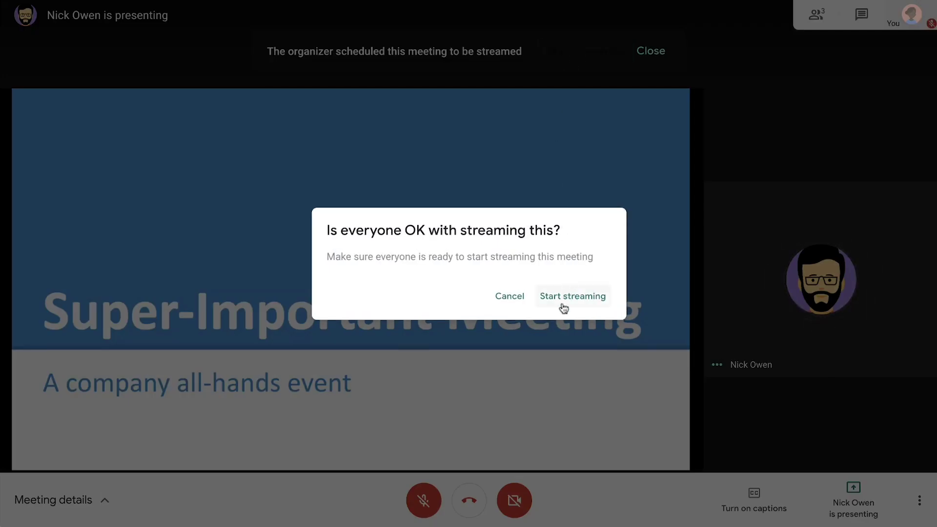
pyautogui.click(564, 302)
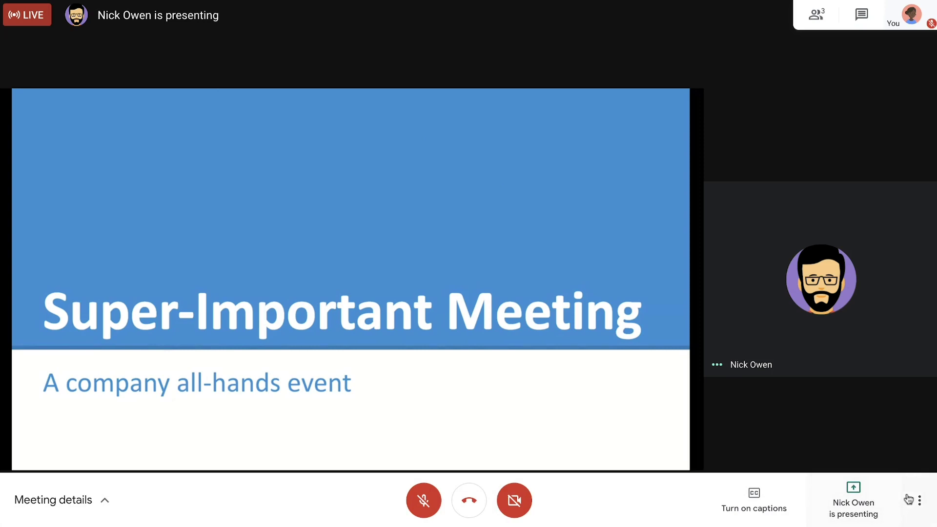
# Start recording the meeting and turn on captions.
pyautogui.click(926, 510)
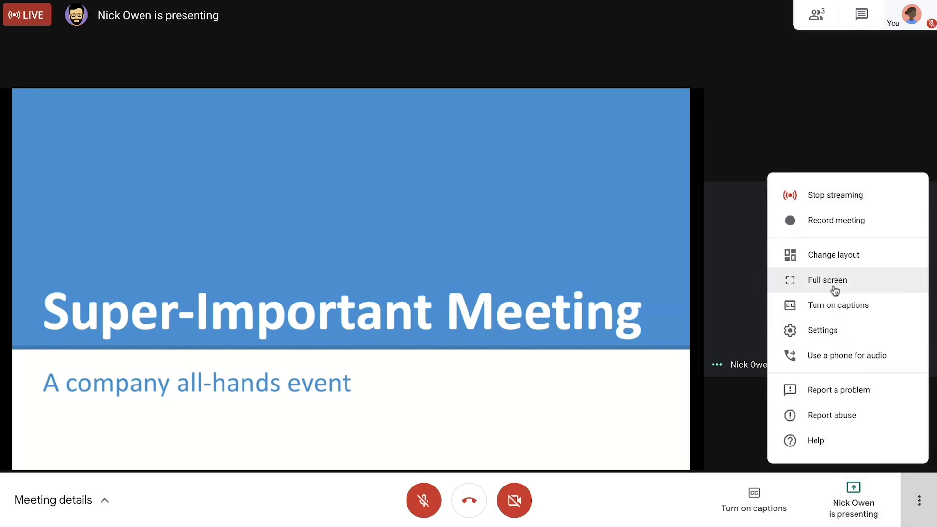
pyautogui.click(831, 232)
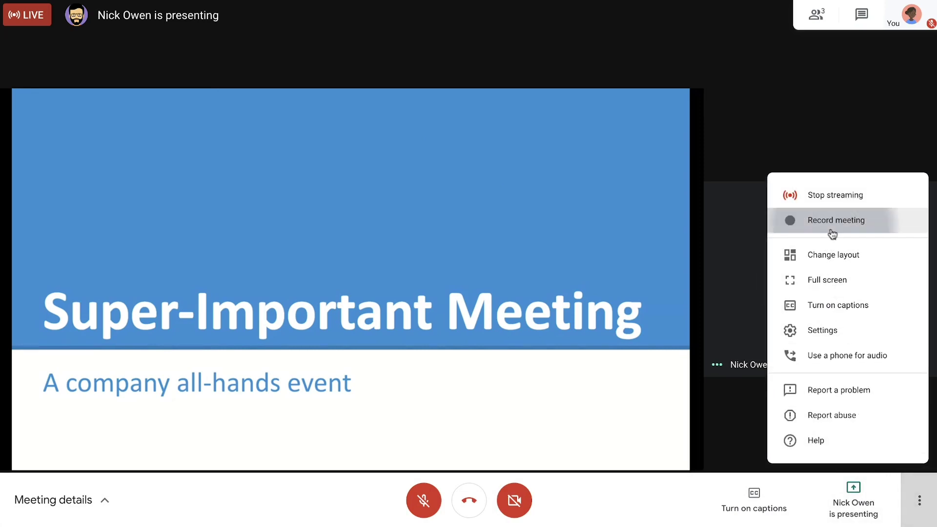
pyautogui.click(618, 322)
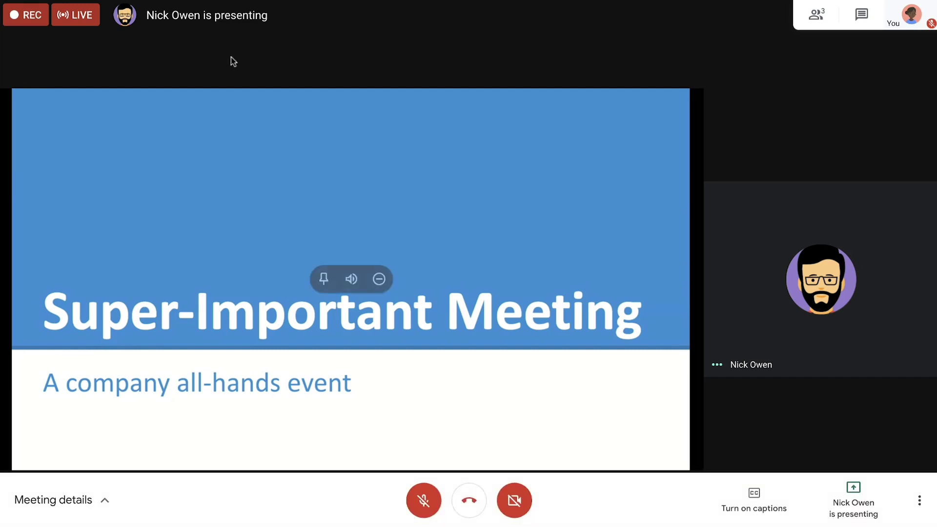
pyautogui.click(920, 501)
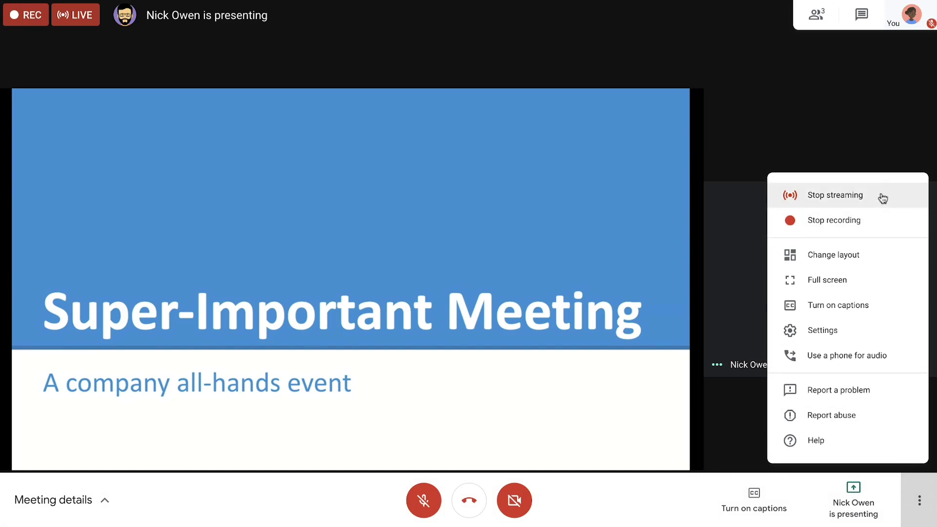
pyautogui.click(850, 310)
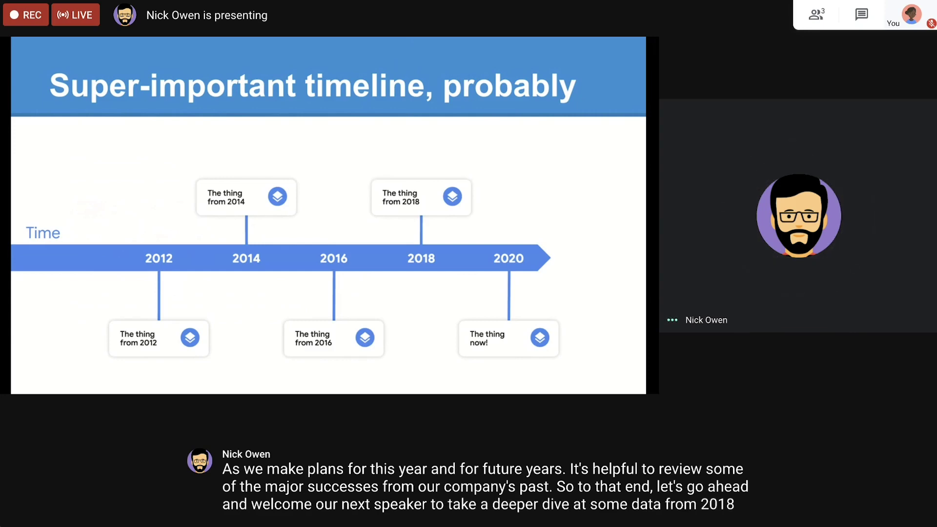
# Take over as main presenter by sharing the "Super-Important Information - Google Sheets" Chrome tab with audio.
pyautogui.moveTo(772, 488)
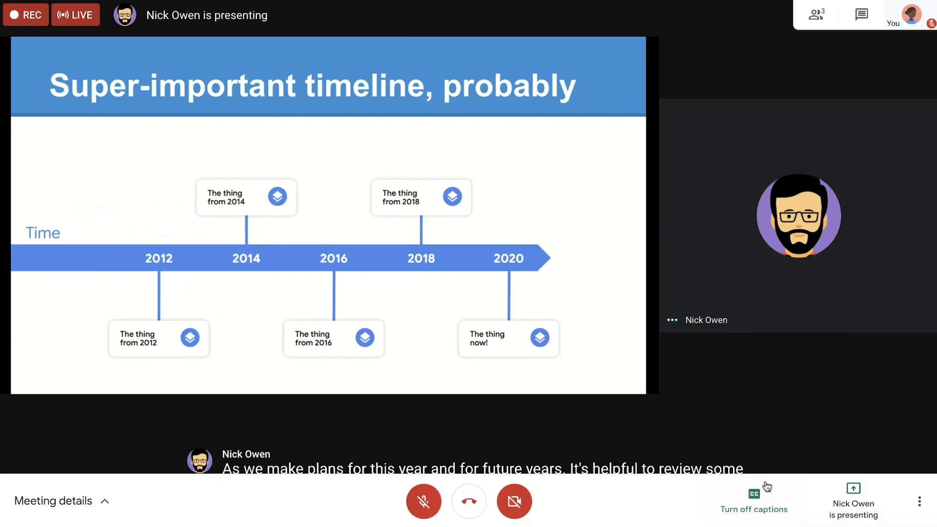
pyautogui.click(867, 515)
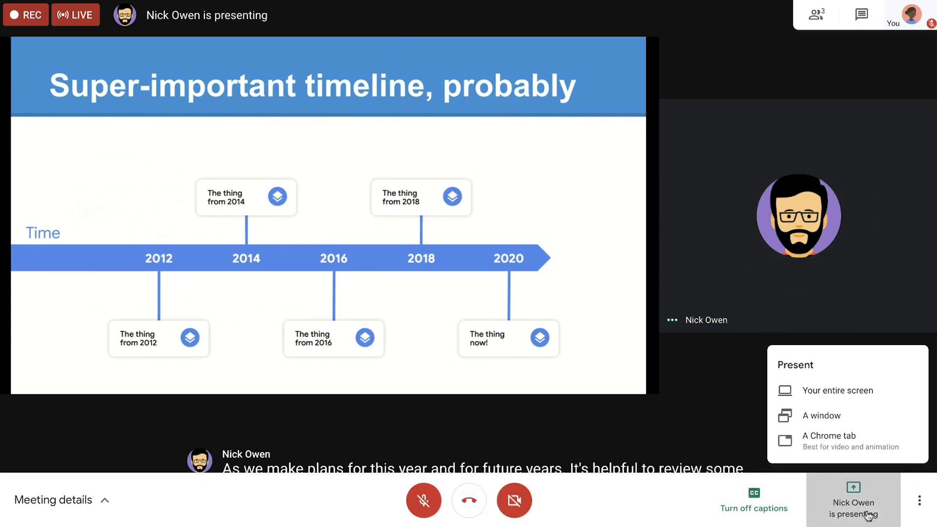
pyautogui.click(867, 447)
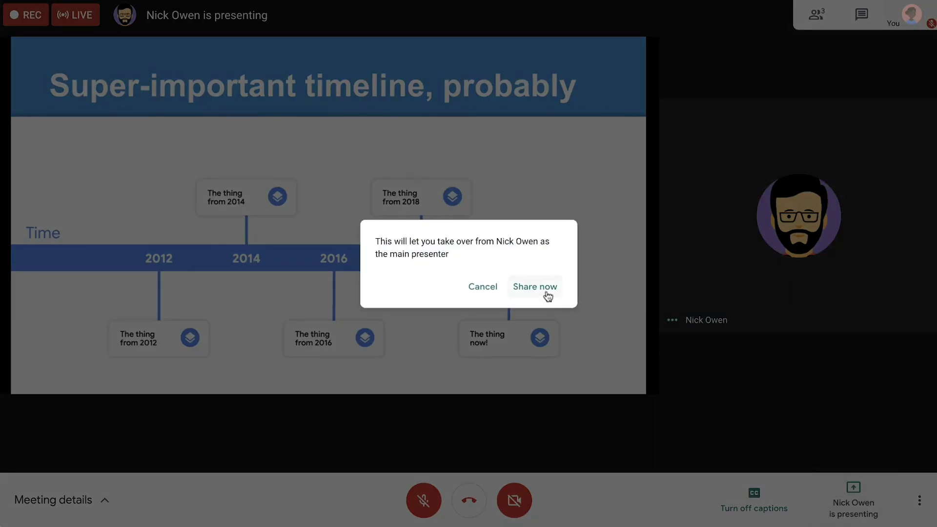
pyautogui.click(546, 293)
pyautogui.click(329, 110)
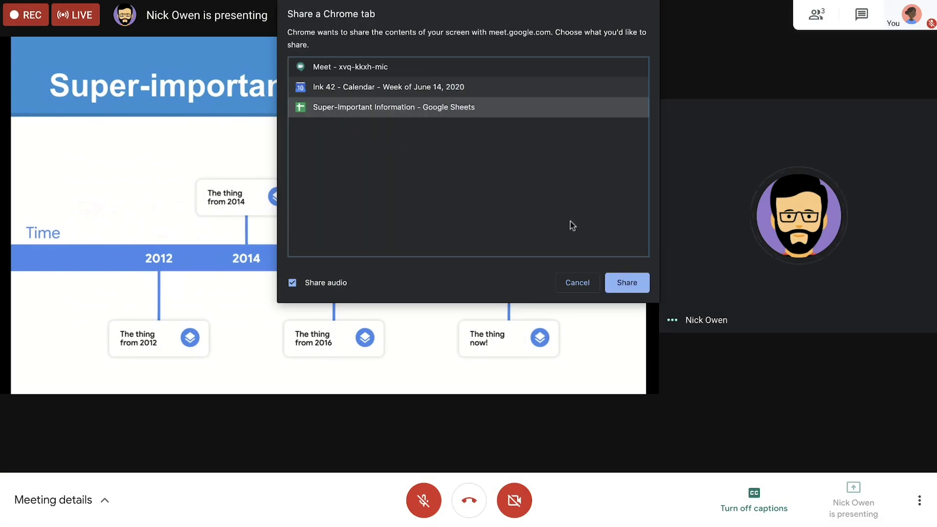
pyautogui.click(627, 283)
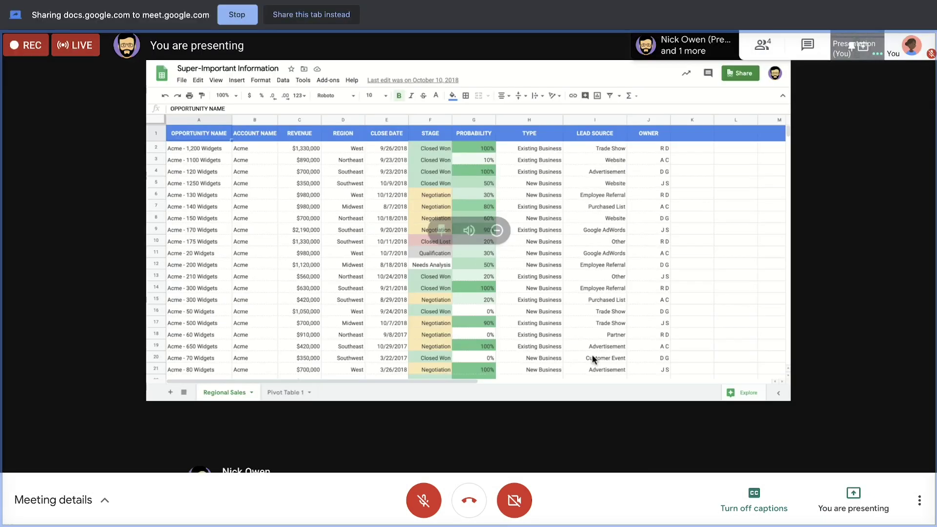
# Stop presenting the shared spreadsheet tab in the meeting.
pyautogui.click(854, 494)
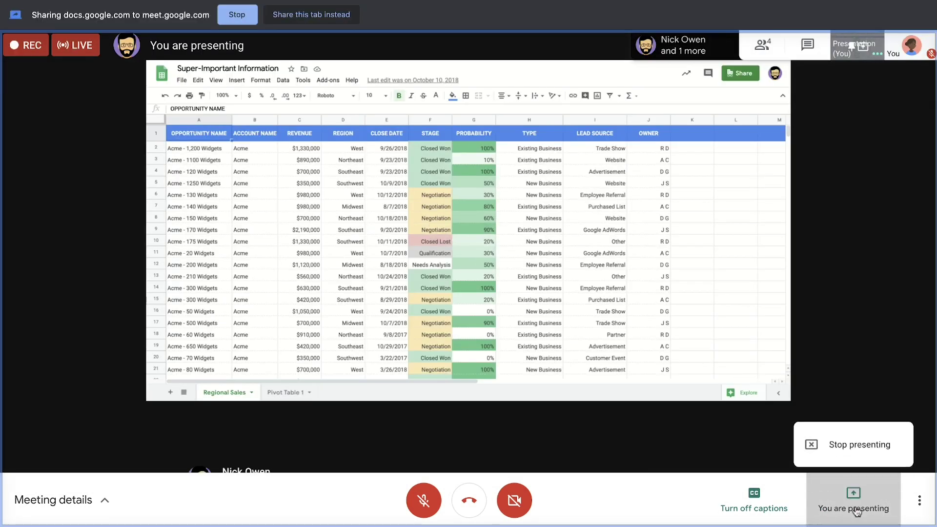
pyautogui.click(860, 450)
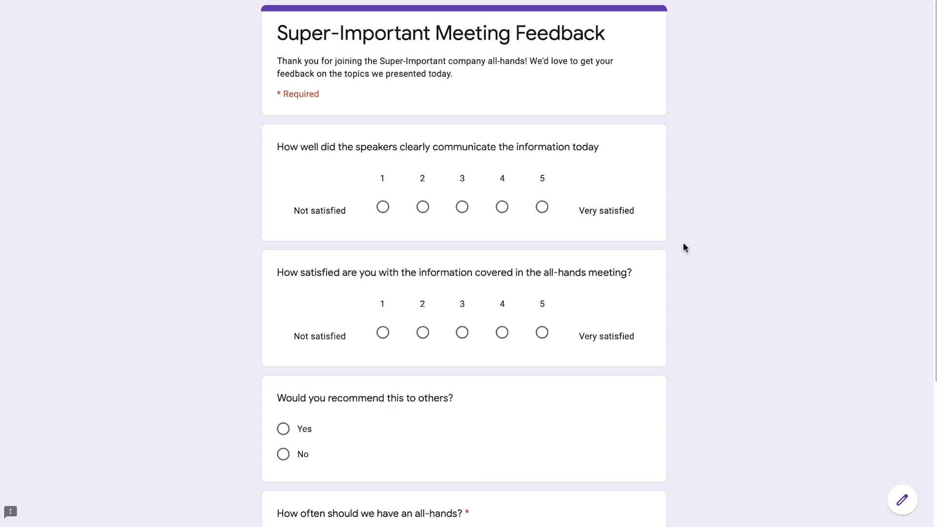
# In the Super-Important Meeting Feedback form, make the question "How often should we have an all-hands?" required.
pyautogui.scroll(-5, 686, 396)
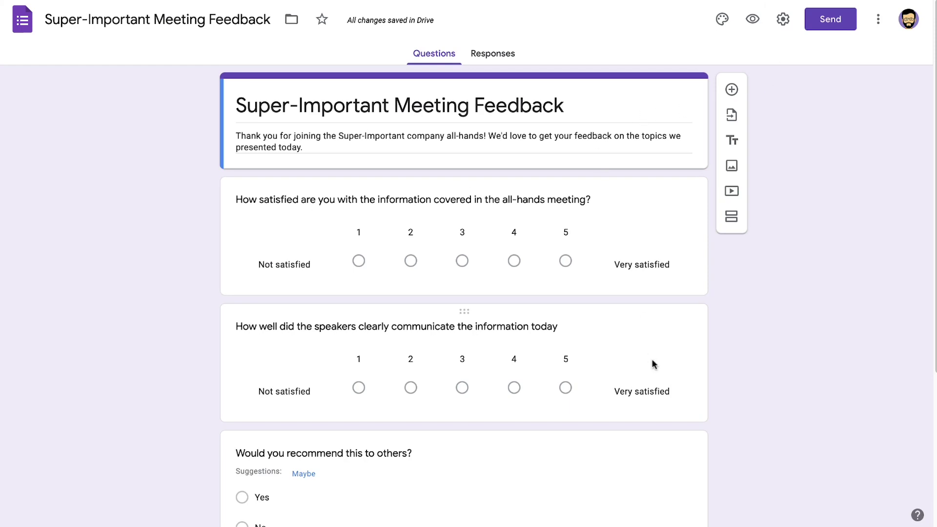
pyautogui.scroll(-5, 159, 175)
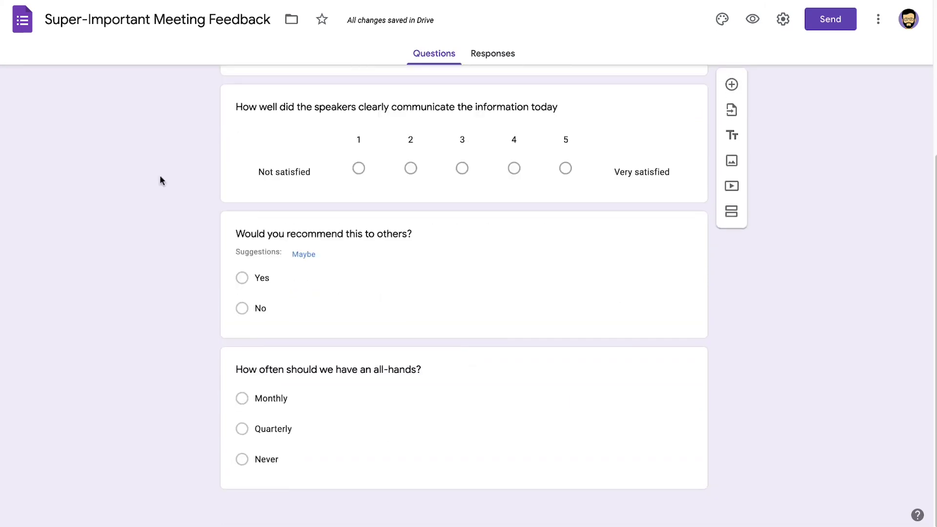
pyautogui.click(476, 421)
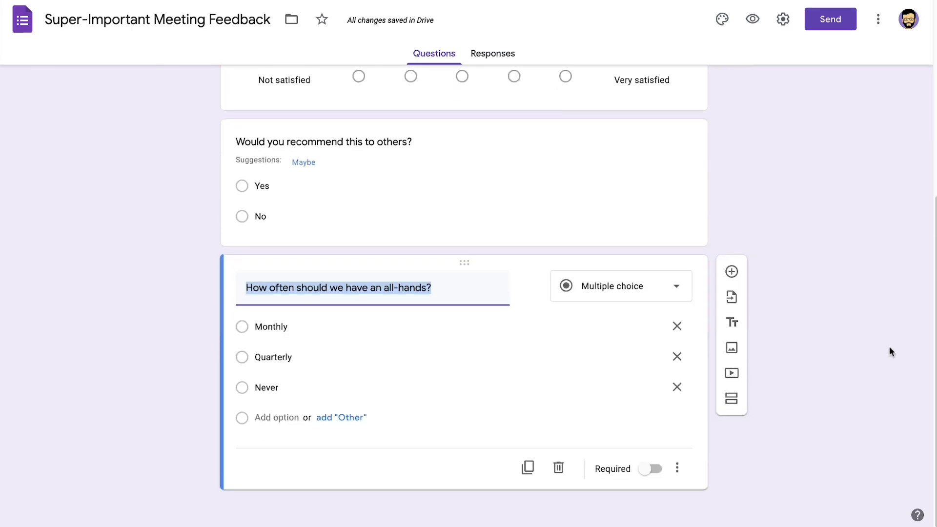
pyautogui.click(650, 469)
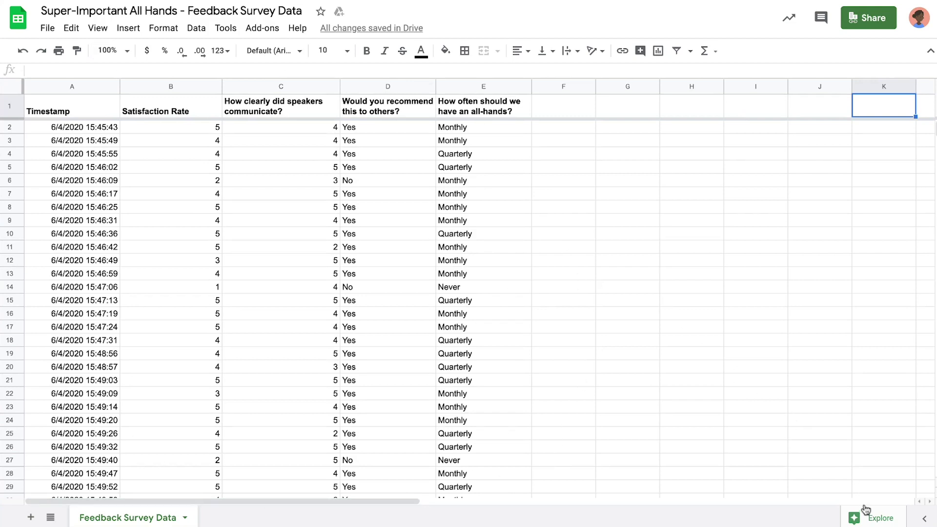
# Open Explore for the Feedback Survey Data sheet in Google Sheets and review its suggested pivot table and analysis charts.
pyautogui.click(876, 520)
pyautogui.scroll(-3, 825, 314)
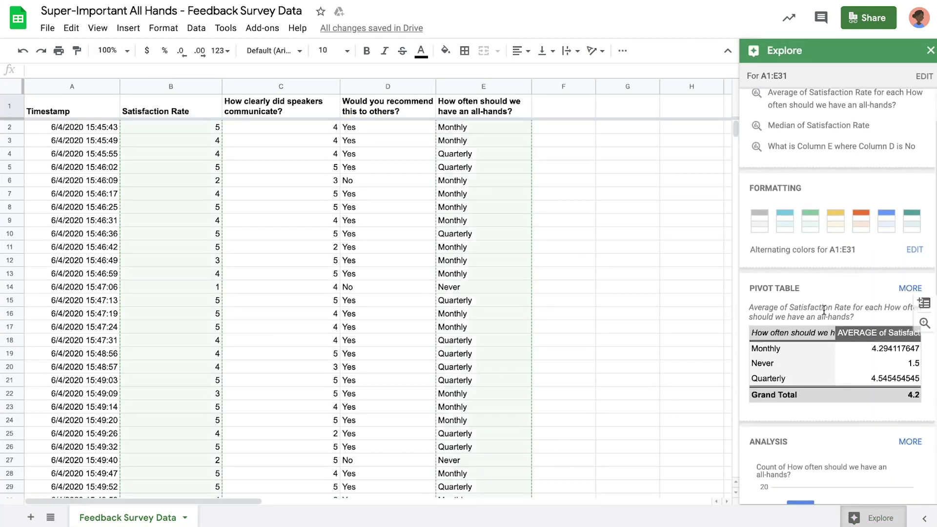
pyautogui.scroll(-3, 825, 315)
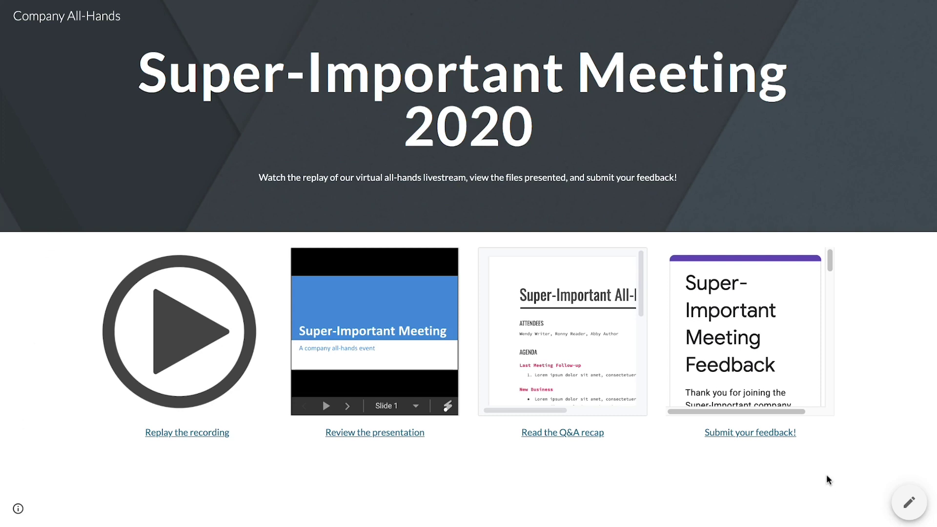
# Open the Company All-Hands site for editing in Google Sites.
pyautogui.click(909, 503)
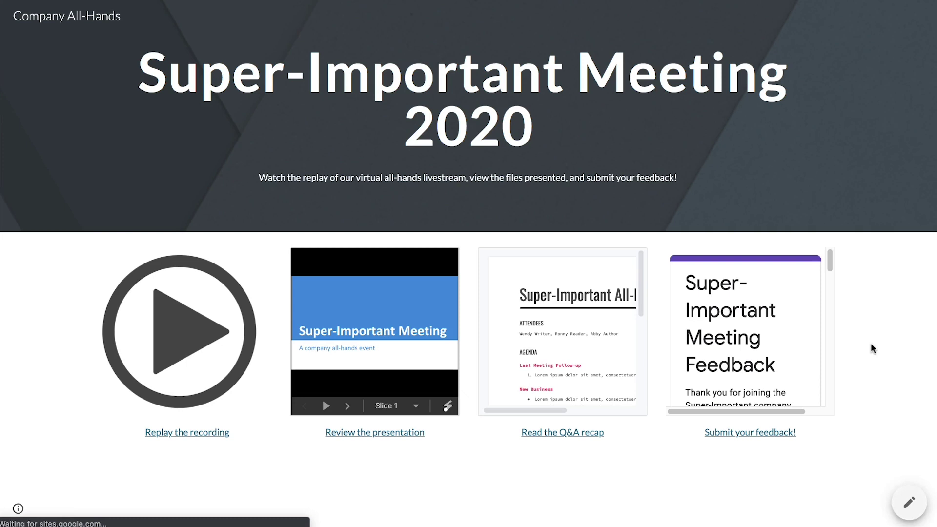